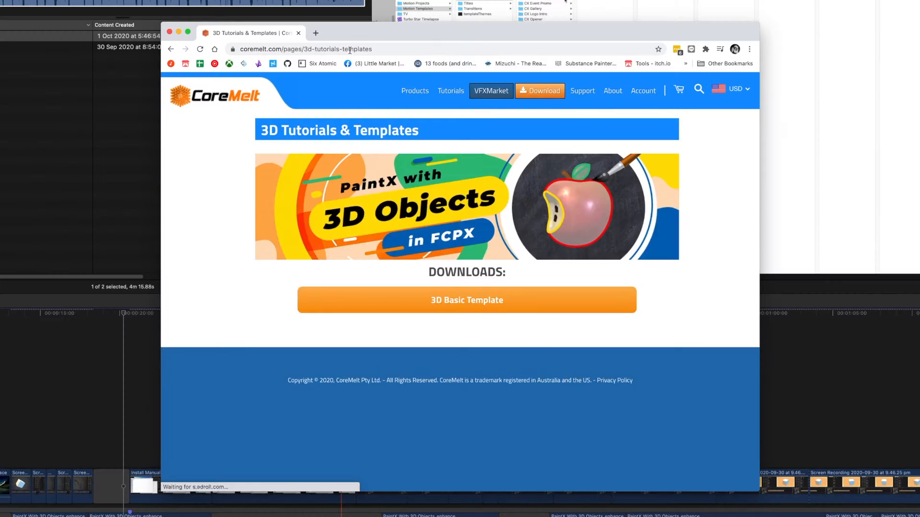
Step: Download the 3D Basic Template and open the Generators folder inside Motion Templates in the Movies folder
{"action": "left_click", "coordinate": [456, 303]}
{"action": "left_click", "coordinate": [586, 95], "text": "super"}
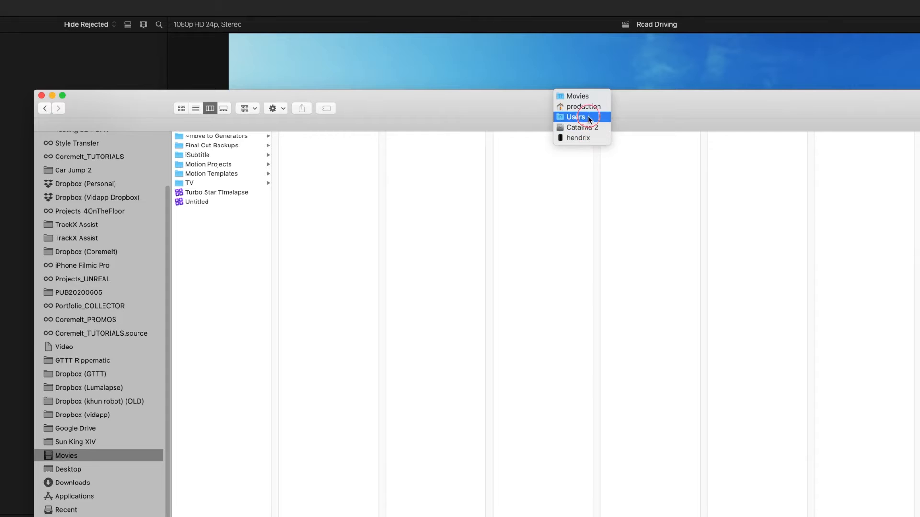
{"action": "left_click", "coordinate": [591, 95]}
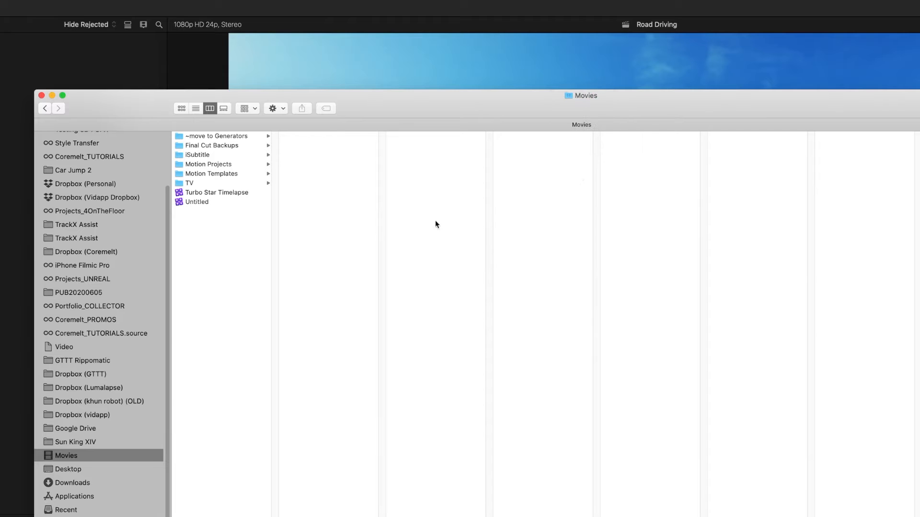
{"action": "left_click", "coordinate": [235, 176]}
{"action": "left_click", "coordinate": [319, 156]}
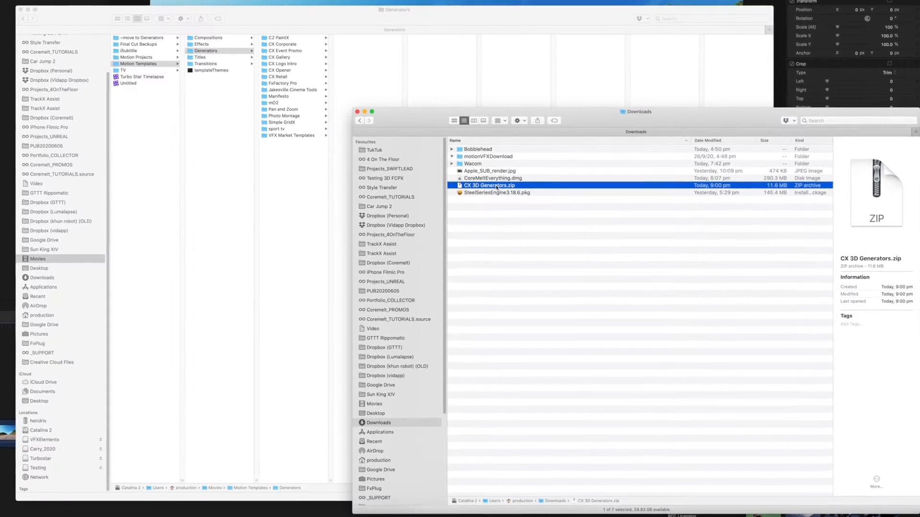
Step: Move CX 3D Generators.zip from Downloads into the Generators folder, unpack it and select the extracted CX 3D Generators folder
{"action": "left_click_drag", "start_coordinate": [489, 187], "coordinate": [291, 145]}
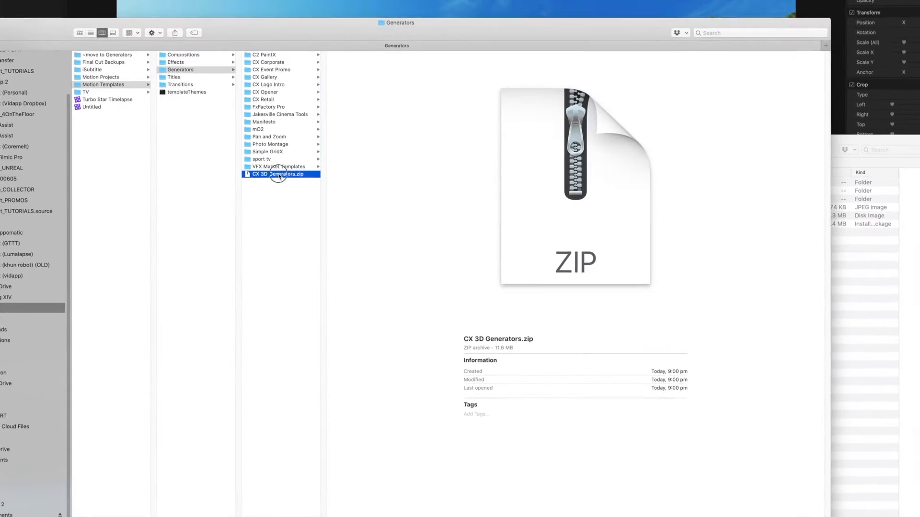
{"action": "double_click", "coordinate": [279, 175]}
{"action": "left_click", "coordinate": [283, 276]}
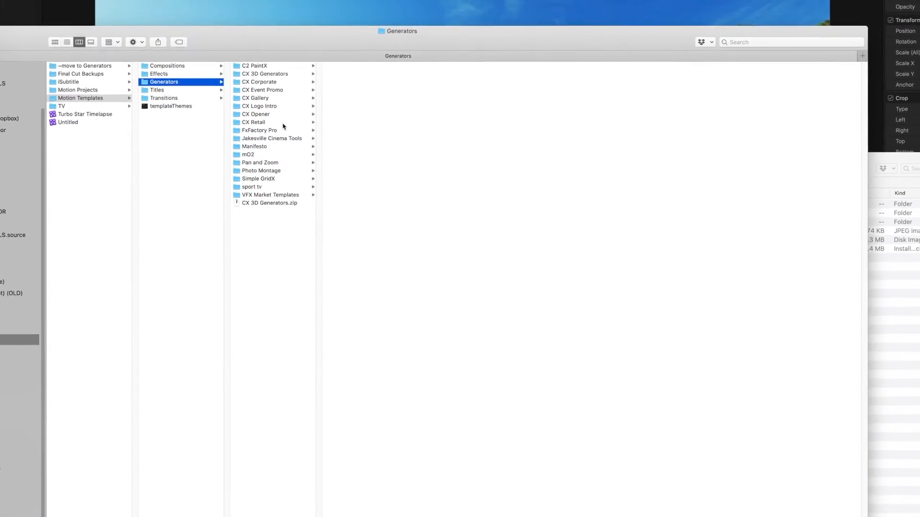
{"action": "left_click", "coordinate": [265, 73]}
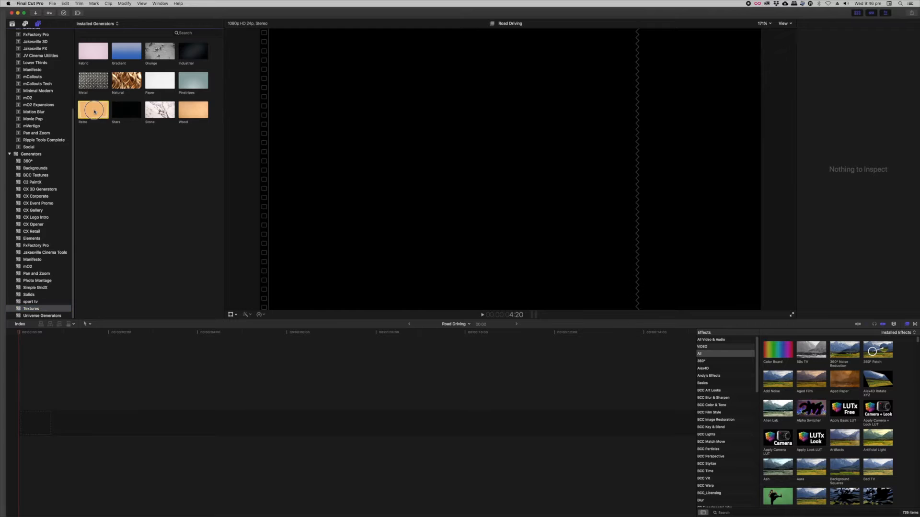
Step: Place the Retro texture generator at the start of the Final Cut Pro timeline and the CX 3D Basic generator above it
{"action": "left_click_drag", "start_coordinate": [93, 110], "coordinate": [29, 424]}
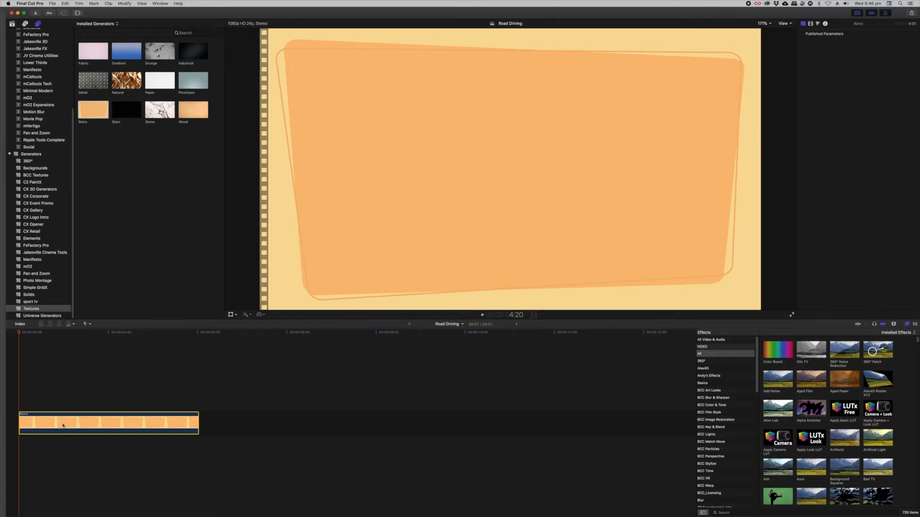
{"action": "left_click", "coordinate": [48, 190]}
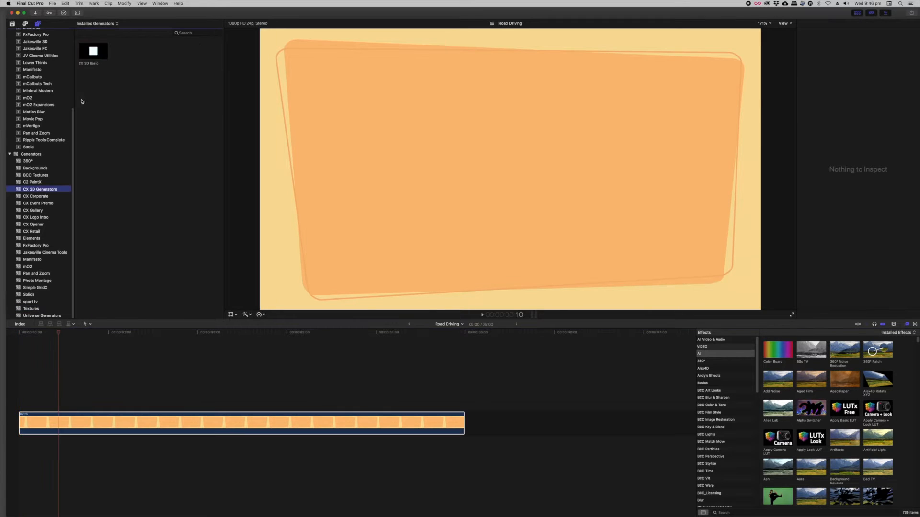
{"action": "left_click_drag", "start_coordinate": [93, 52], "coordinate": [22, 396]}
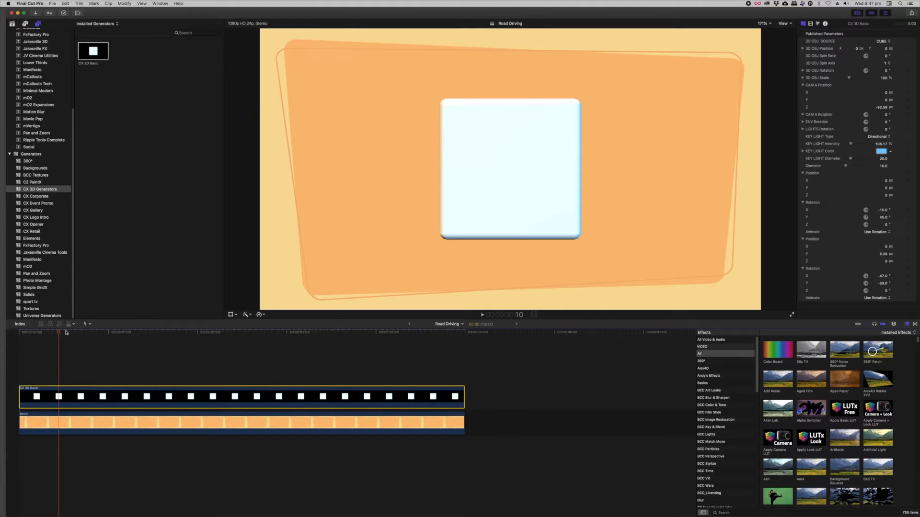
Step: Set the 3D OBJ Spin Rate of the CX 3D Basic clip to 60°
{"action": "left_click_drag", "start_coordinate": [43, 332], "coordinate": [224, 340]}
{"action": "left_click", "coordinate": [886, 56]}
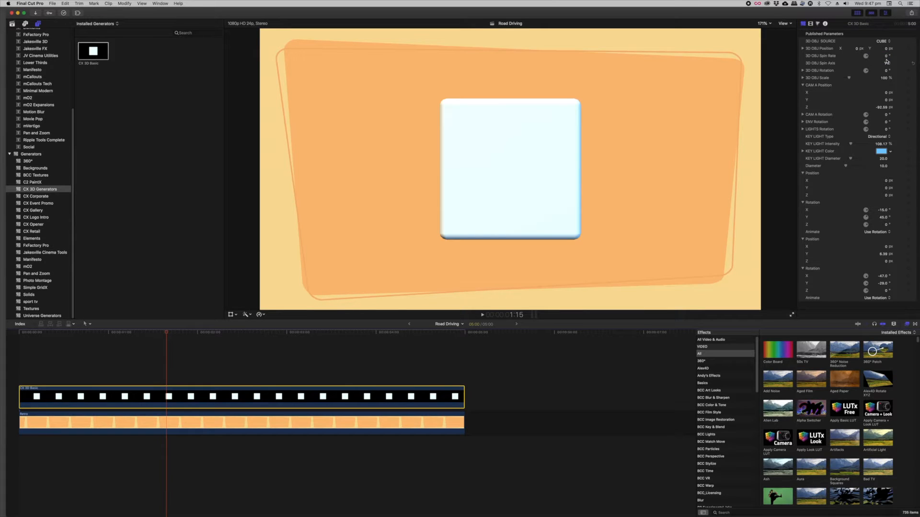
{"action": "left_click", "coordinate": [886, 57]}
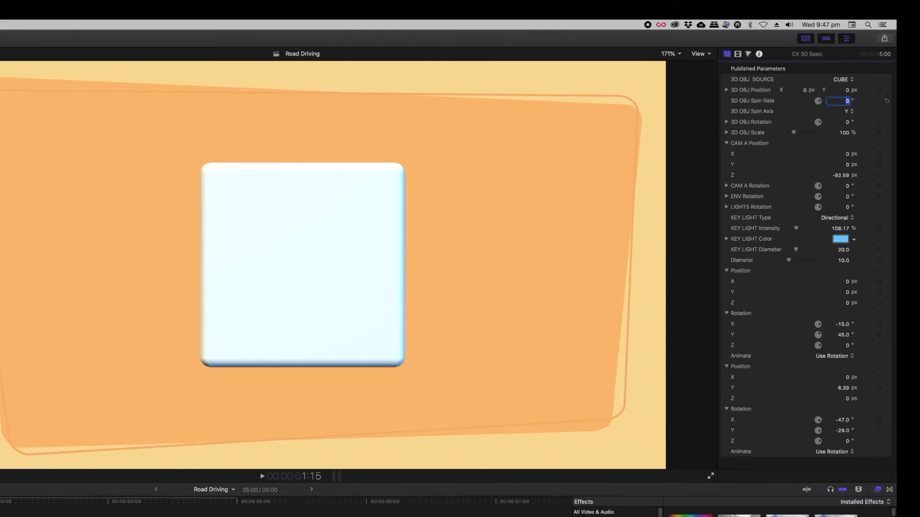
{"action": "type", "text": "60"}
{"action": "key", "text": "Return"}
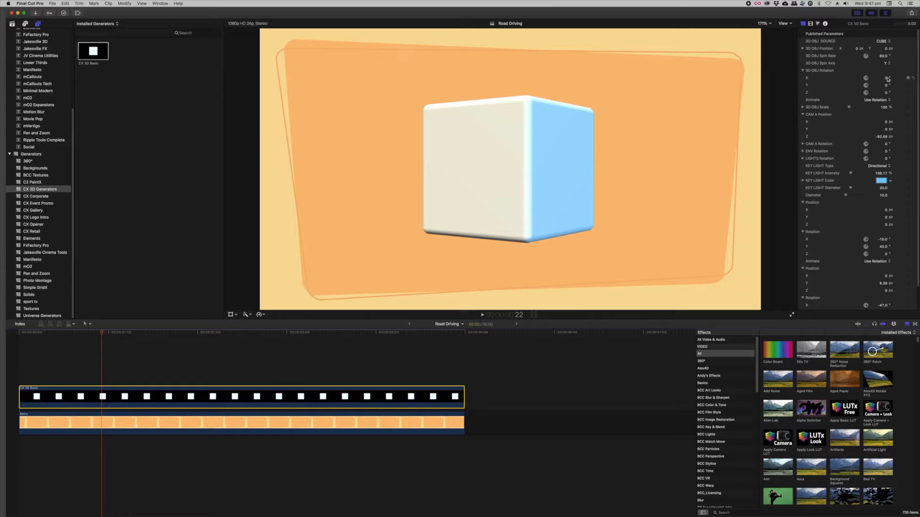
Step: Set the cube's 3D OBJ Rotation X to 30° and preview the spin along the timeline
{"action": "left_click", "coordinate": [888, 78]}
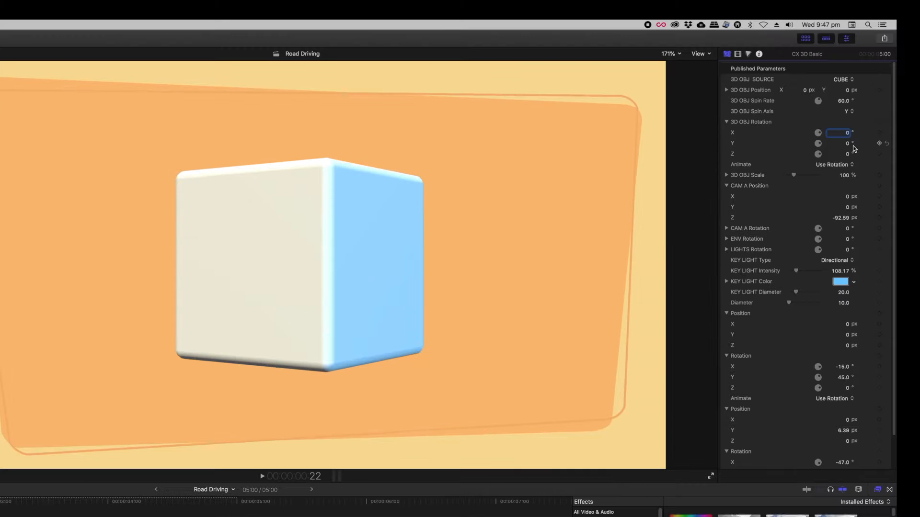
{"action": "type", "text": "30"}
{"action": "key", "text": "Return"}
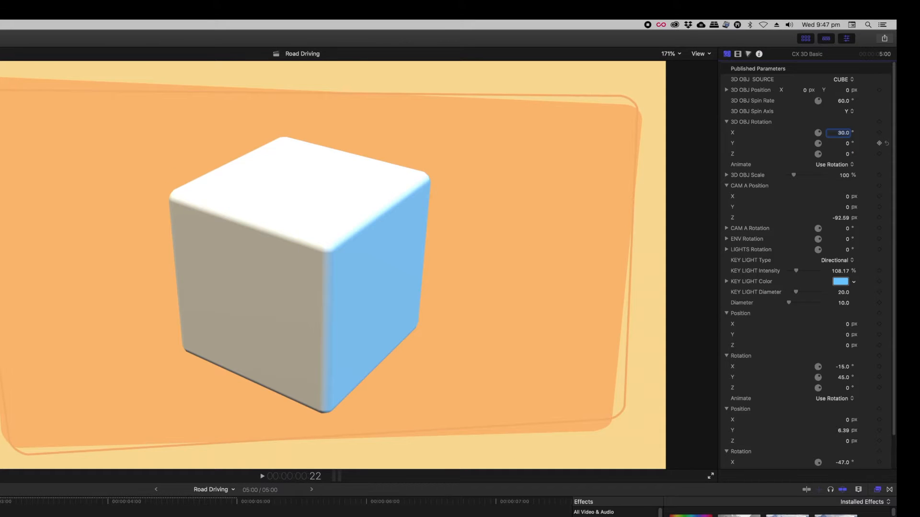
{"action": "left_click_drag", "start_coordinate": [105, 335], "coordinate": [446, 353]}
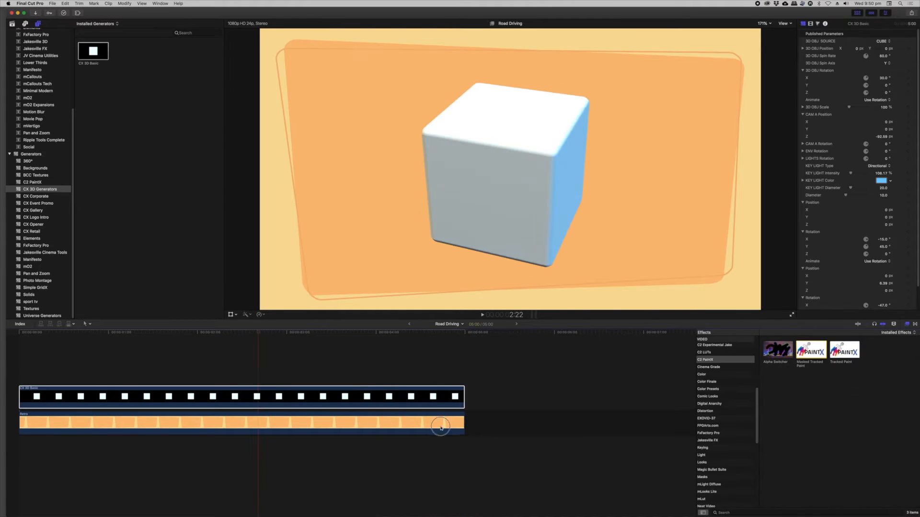
Step: Apply the PaintX Masked Tracked Paint effect to the CX 3D Basic clip and open its editor
{"action": "left_click_drag", "start_coordinate": [811, 349], "coordinate": [289, 396]}
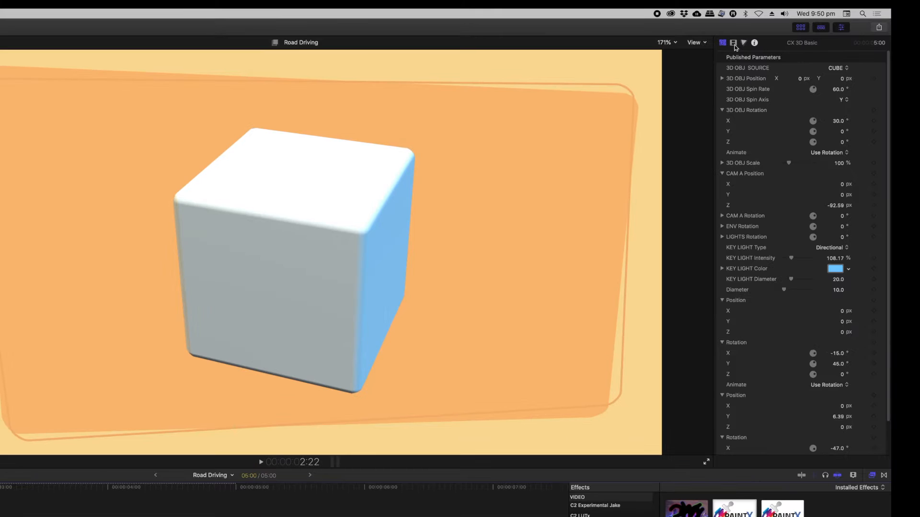
{"action": "left_click", "coordinate": [810, 24]}
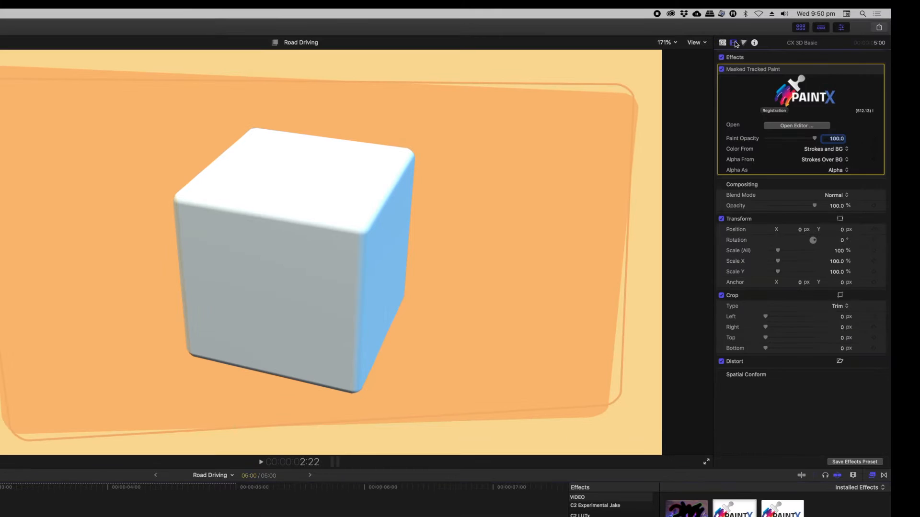
{"action": "left_click", "coordinate": [800, 125]}
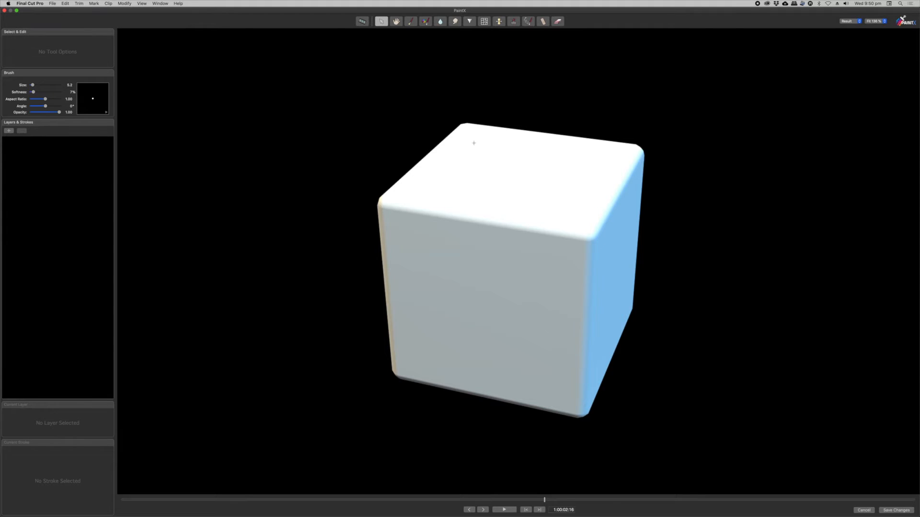
Step: Enlarge the brush, paint a blue outline around the cube on the first frame, and undo the last change after advancing one frame
{"action": "left_click_drag", "start_coordinate": [543, 500], "coordinate": [87, 499]}
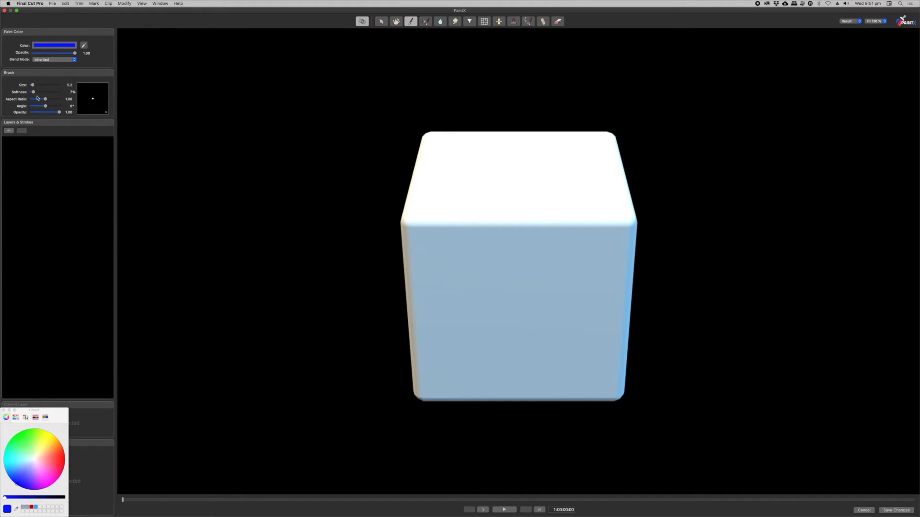
{"action": "left_click_drag", "start_coordinate": [33, 85], "coordinate": [37, 85]}
{"action": "mouse_move", "coordinate": [424, 136]}
{"action": "left_mouse_down"}
{"action": "mouse_move", "coordinate": [400, 230]}
{"action": "mouse_move", "coordinate": [412, 340]}
{"action": "mouse_move", "coordinate": [437, 403]}
{"action": "mouse_move", "coordinate": [586, 404]}
{"action": "mouse_move", "coordinate": [624, 397]}
{"action": "mouse_move", "coordinate": [638, 267]}
{"action": "mouse_move", "coordinate": [634, 200]}
{"action": "mouse_move", "coordinate": [613, 134]}
{"action": "mouse_move", "coordinate": [430, 130]}
{"action": "mouse_move", "coordinate": [404, 229]}
{"action": "mouse_move", "coordinate": [426, 406]}
{"action": "mouse_move", "coordinate": [624, 399]}
{"action": "mouse_move", "coordinate": [636, 222]}
{"action": "mouse_move", "coordinate": [600, 134]}
{"action": "left_mouse_up"}
{"action": "left_click", "coordinate": [482, 509]}
{"action": "key", "text": "super+z"}
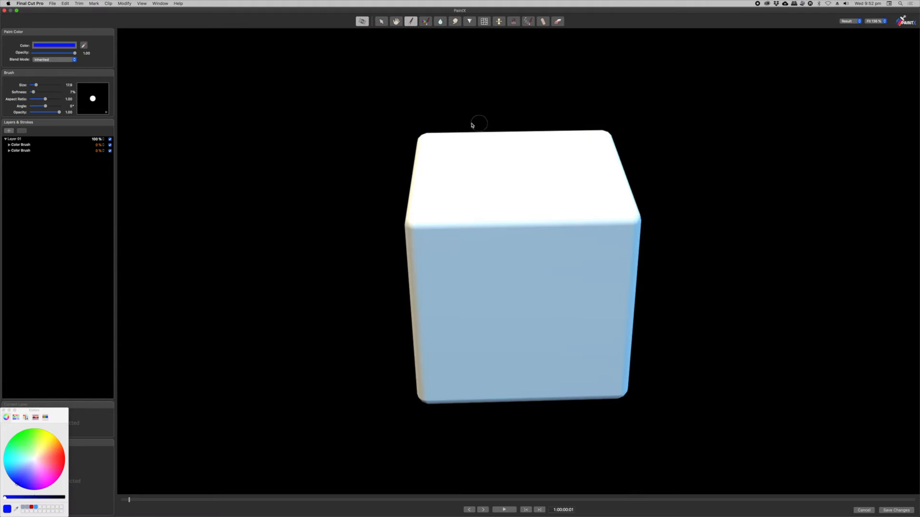
Step: Paint a blue outline around all outer edges of the cube at 1:00:00:01 and start outlining the following frames
{"action": "left_click_drag", "start_coordinate": [421, 142], "coordinate": [412, 198]}
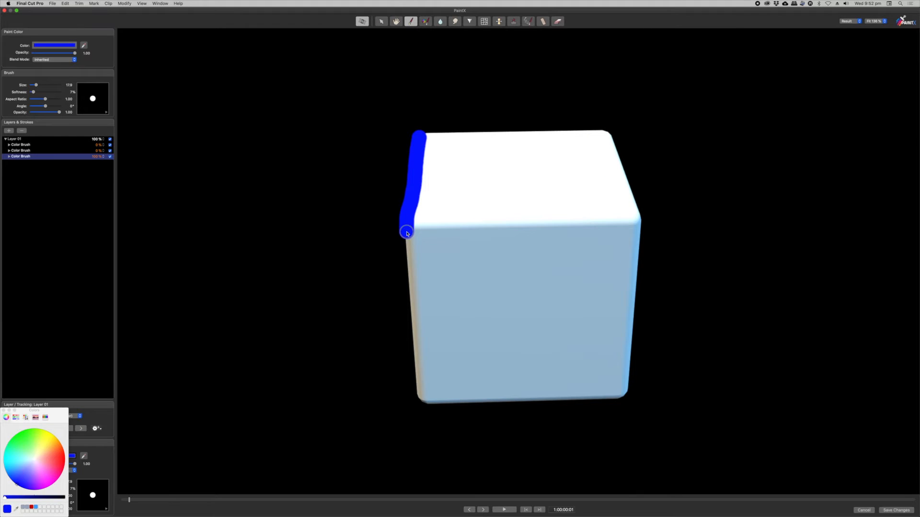
{"action": "mouse_move", "coordinate": [409, 308]}
{"action": "left_mouse_down"}
{"action": "mouse_move", "coordinate": [415, 384]}
{"action": "mouse_move", "coordinate": [519, 408]}
{"action": "mouse_move", "coordinate": [593, 404]}
{"action": "left_mouse_up"}
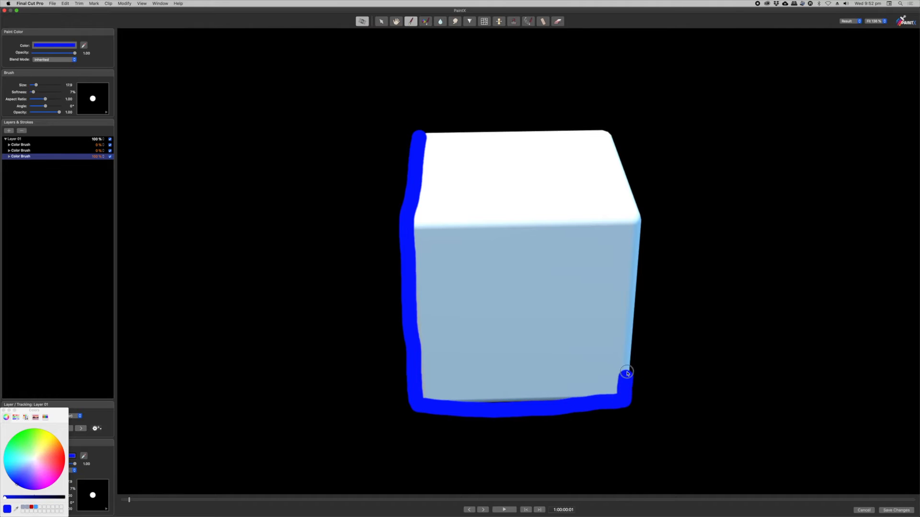
{"action": "left_click_drag", "start_coordinate": [631, 339], "coordinate": [638, 245]}
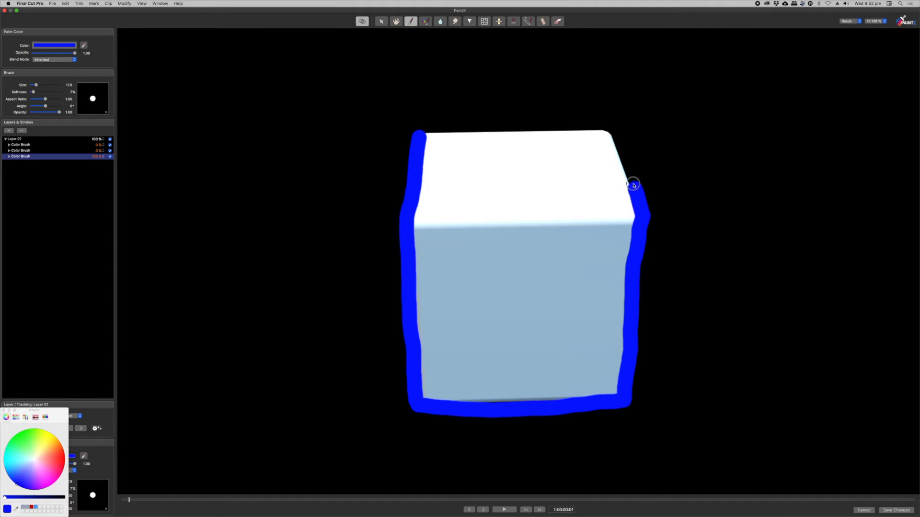
{"action": "mouse_move", "coordinate": [594, 132]}
{"action": "left_mouse_down"}
{"action": "mouse_move", "coordinate": [415, 132]}
{"action": "mouse_move", "coordinate": [493, 124]}
{"action": "mouse_move", "coordinate": [646, 228]}
{"action": "mouse_move", "coordinate": [419, 315]}
{"action": "mouse_move", "coordinate": [412, 172]}
{"action": "mouse_move", "coordinate": [411, 144]}
{"action": "left_mouse_up"}
{"action": "mouse_move", "coordinate": [411, 139]}
{"action": "left_mouse_down"}
{"action": "mouse_move", "coordinate": [645, 203]}
{"action": "mouse_move", "coordinate": [624, 396]}
{"action": "mouse_move", "coordinate": [410, 143]}
{"action": "left_mouse_up"}
Step: Paint a blue outline around the whole cube at 1:00:00:06 with the canvas shown at 25 %
{"action": "left_click", "coordinate": [879, 23]}
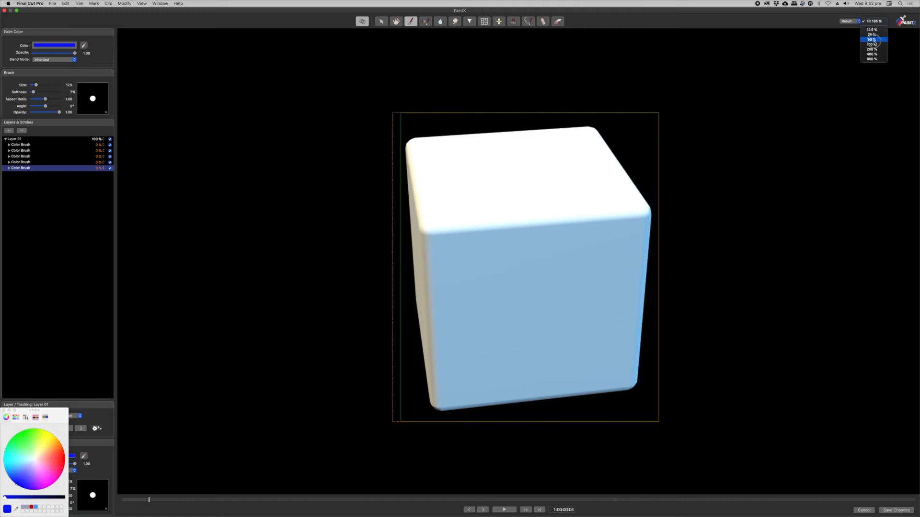
{"action": "left_click", "coordinate": [873, 35]}
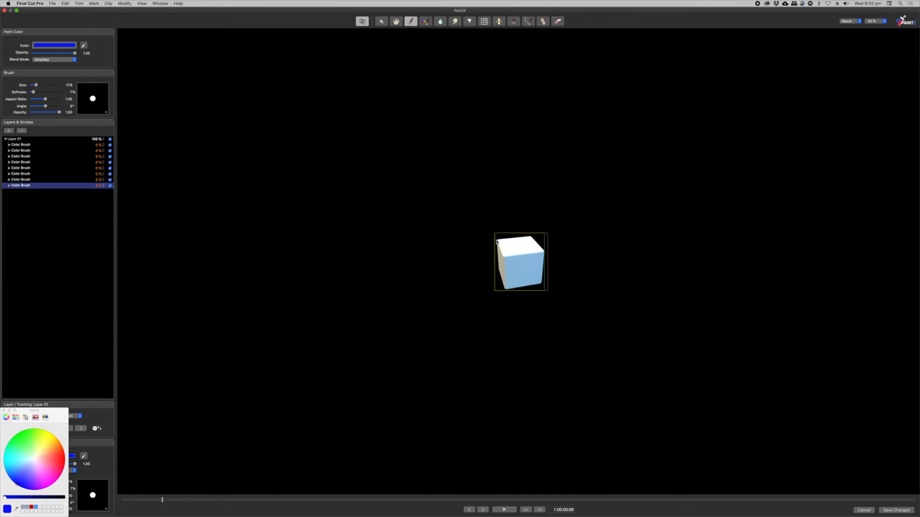
{"action": "left_click_drag", "start_coordinate": [496, 240], "coordinate": [527, 238]}
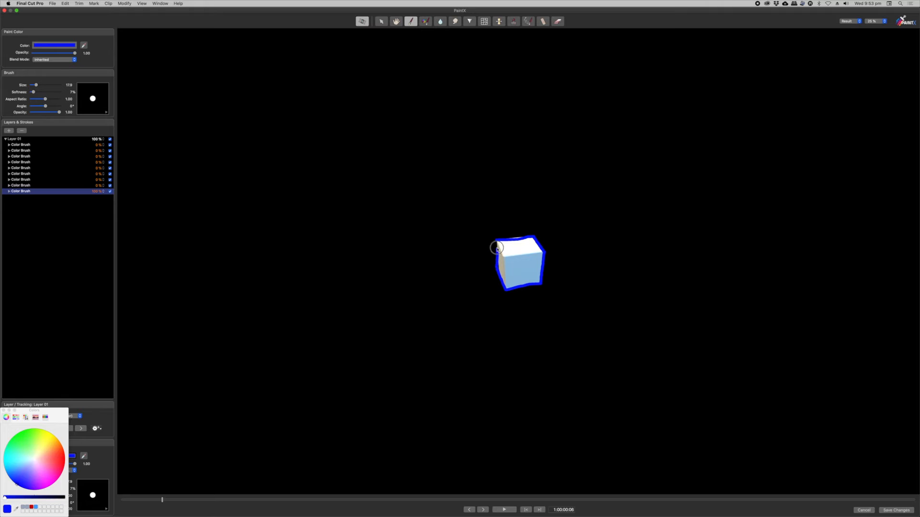
Step: Paint a blue outline around the cube frame by frame on the frames following 1:00:00:06
{"action": "key", "text": "Right"}
{"action": "mouse_move", "coordinate": [497, 241]}
{"action": "left_mouse_down"}
{"action": "mouse_move", "coordinate": [505, 290]}
{"action": "mouse_move", "coordinate": [544, 262]}
{"action": "mouse_move", "coordinate": [498, 271]}
{"action": "mouse_move", "coordinate": [521, 287]}
{"action": "mouse_move", "coordinate": [523, 235]}
{"action": "mouse_move", "coordinate": [494, 244]}
{"action": "left_mouse_up"}
{"action": "key", "text": "Right"}
{"action": "key", "text": "Right"}
{"action": "key", "text": "Right"}
{"action": "key", "text": "Right"}
{"action": "key", "text": "Right"}
{"action": "key", "text": "Right"}
{"action": "mouse_move", "coordinate": [493, 245]}
{"action": "left_mouse_down"}
{"action": "mouse_move", "coordinate": [548, 248]}
{"action": "mouse_move", "coordinate": [493, 245]}
{"action": "left_mouse_up"}
{"action": "key", "text": "Right"}
{"action": "mouse_move", "coordinate": [492, 244]}
{"action": "left_mouse_down"}
{"action": "mouse_move", "coordinate": [519, 293]}
{"action": "mouse_move", "coordinate": [492, 245]}
{"action": "left_mouse_up"}
{"action": "key", "text": "Right"}
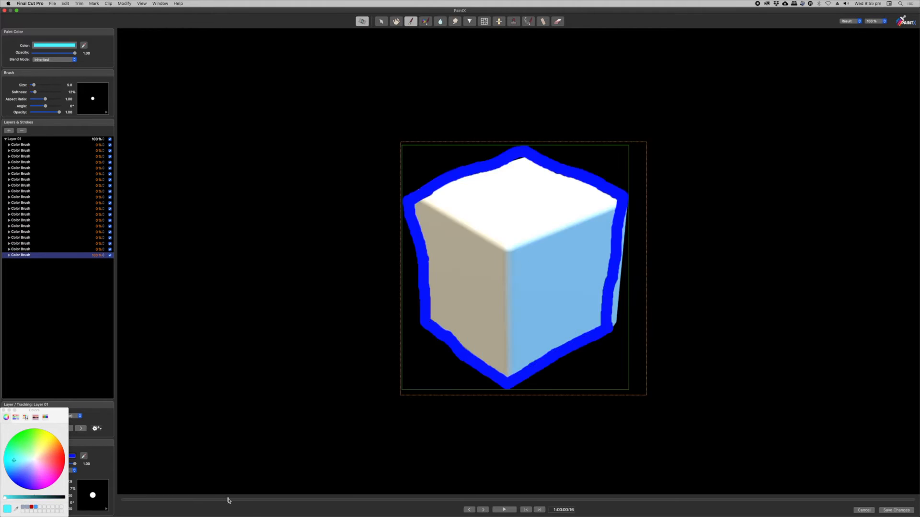
Step: Paint a cyan line along the cube's horizontal edge between the top and front faces, frame by frame from the first frame
{"action": "left_click_drag", "start_coordinate": [228, 500], "coordinate": [128, 501]}
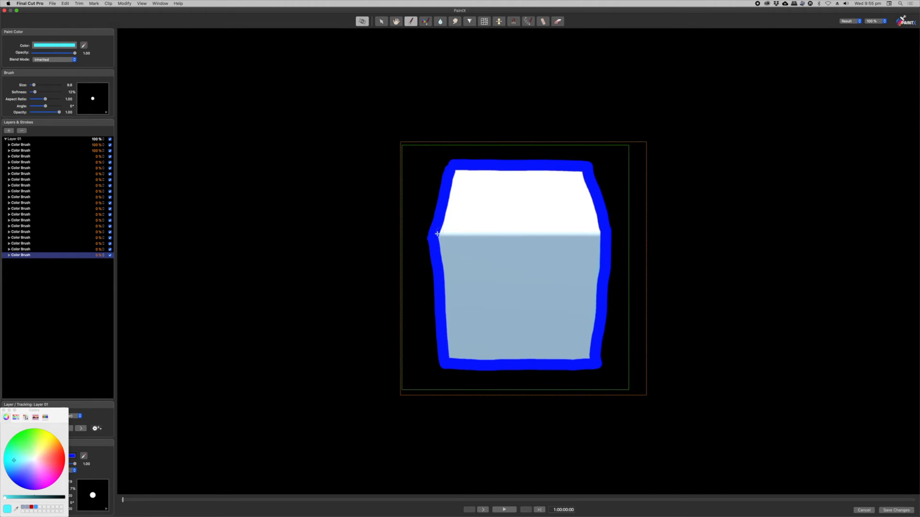
{"action": "left_click_drag", "start_coordinate": [438, 237], "coordinate": [463, 236]}
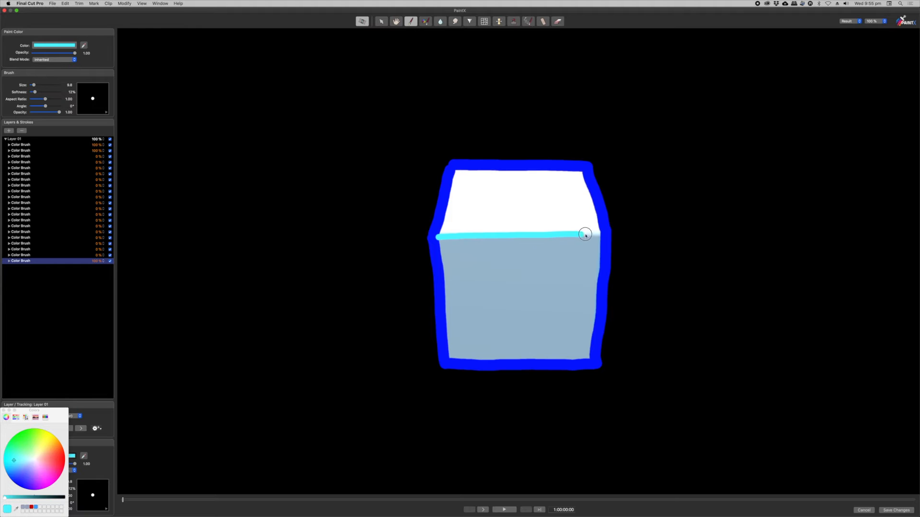
{"action": "key", "text": "Right"}
{"action": "left_click_drag", "start_coordinate": [439, 237], "coordinate": [602, 233]}
{"action": "key", "text": "Right"}
{"action": "mouse_move", "coordinate": [446, 236]}
{"action": "left_mouse_down"}
{"action": "mouse_move", "coordinate": [570, 232]}
{"action": "mouse_move", "coordinate": [451, 239]}
{"action": "left_mouse_up"}
Step: Paint cyan lines along the cube's inner top and vertical edges on the subsequent frames
{"action": "key", "text": "Right"}
{"action": "key", "text": "Right"}
{"action": "mouse_move", "coordinate": [615, 226]}
{"action": "left_mouse_down"}
{"action": "mouse_move", "coordinate": [550, 235]}
{"action": "mouse_move", "coordinate": [466, 370]}
{"action": "left_mouse_up"}
{"action": "key", "text": "Right"}
{"action": "key", "text": "Right"}
{"action": "left_click_drag", "start_coordinate": [617, 222], "coordinate": [474, 372]}
{"action": "key", "text": "Right"}
{"action": "mouse_move", "coordinate": [620, 214]}
{"action": "left_mouse_down"}
{"action": "mouse_move", "coordinate": [475, 246]}
{"action": "mouse_move", "coordinate": [480, 373]}
{"action": "left_mouse_up"}
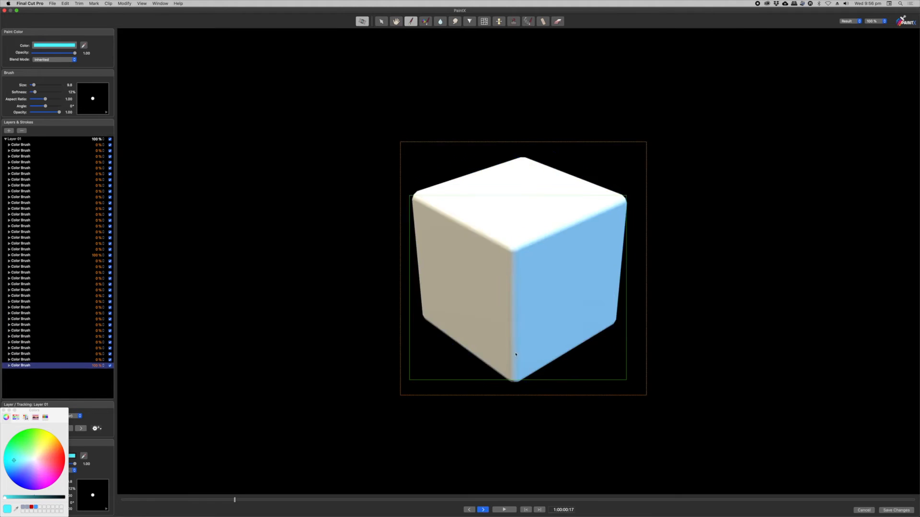
Step: Paint a blue stroke down the cube's left outer edge, return to the first frame and save the paint changes
{"action": "left_click_drag", "start_coordinate": [415, 192], "coordinate": [426, 317]}
{"action": "left_click_drag", "start_coordinate": [201, 500], "coordinate": [123, 501]}
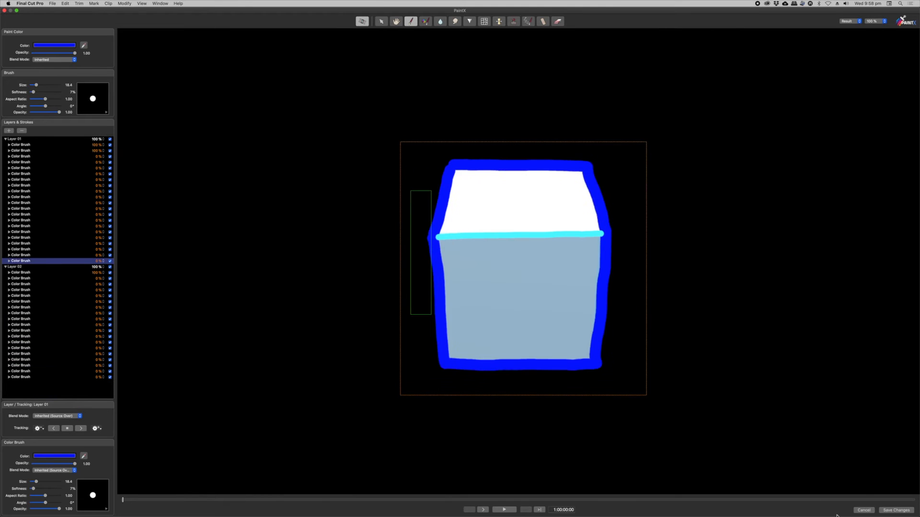
{"action": "left_click", "coordinate": [885, 510]}
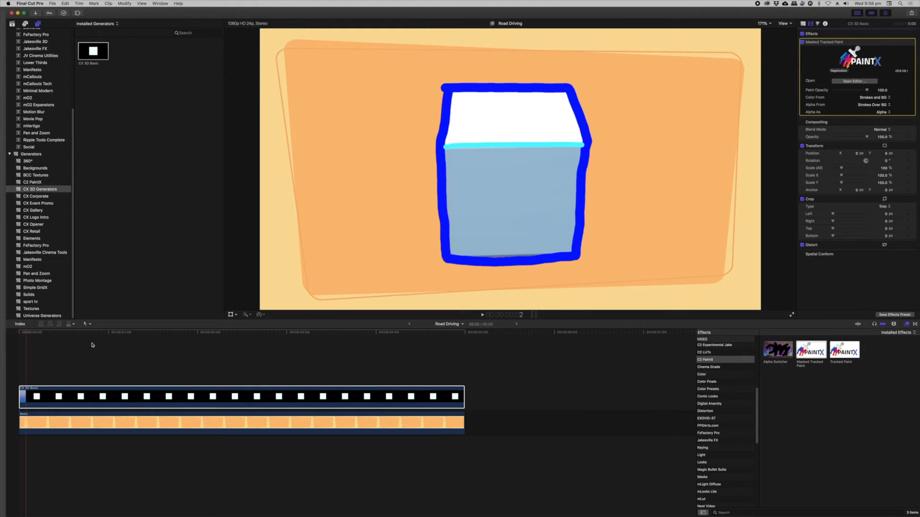
Step: Set both Color From and Alpha From to Strokes Only for the Masked Tracked Paint effect
{"action": "left_click_drag", "start_coordinate": [27, 335], "coordinate": [39, 334]}
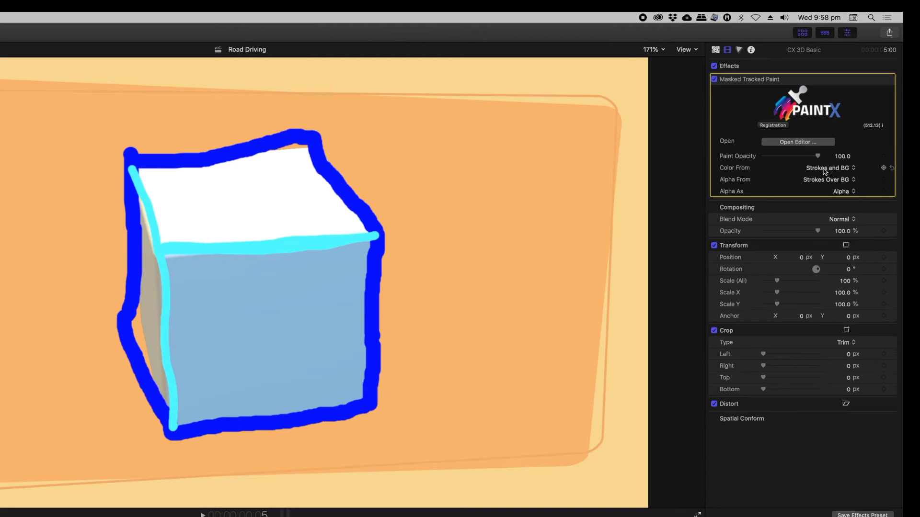
{"action": "left_click", "coordinate": [824, 169]}
{"action": "left_click", "coordinate": [825, 178]}
{"action": "left_click", "coordinate": [829, 181]}
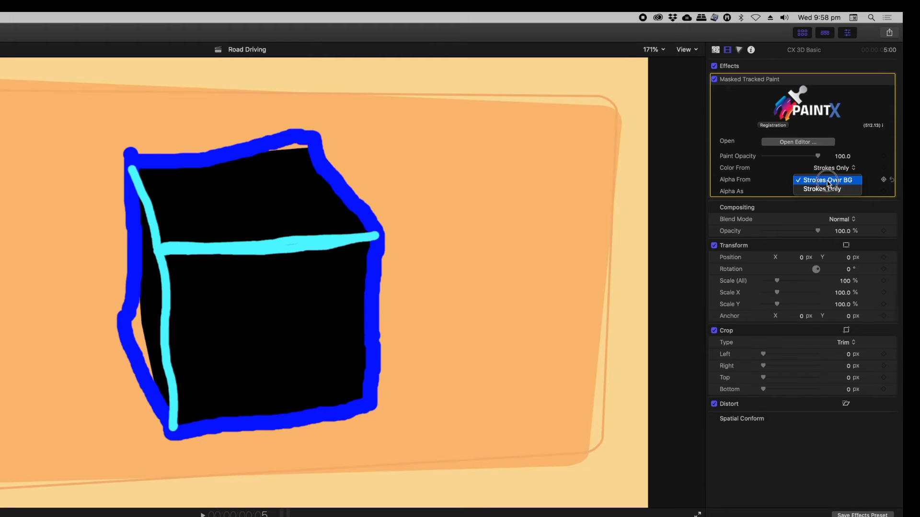
{"action": "left_click", "coordinate": [822, 189]}
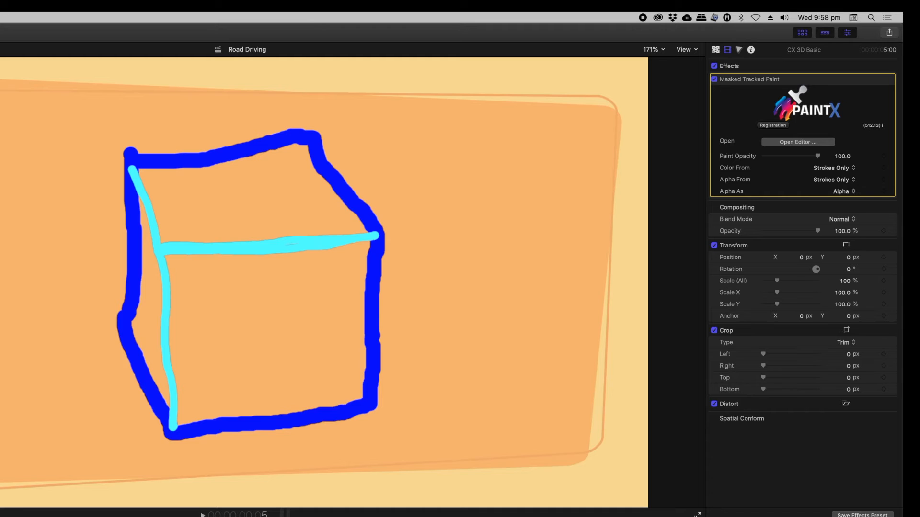
Step: Play the hand-painted cube animation over the background from the start of the timeline
{"action": "left_click", "coordinate": [93, 4]}
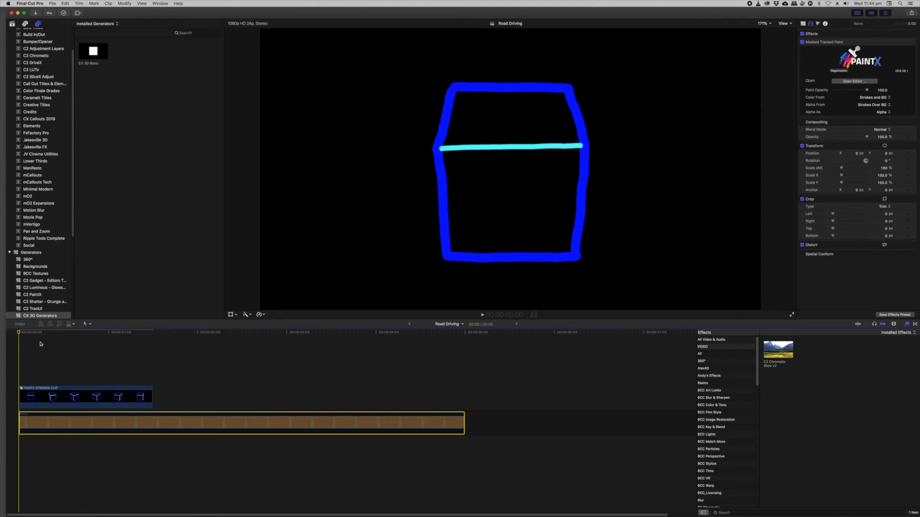
{"action": "key", "text": "space"}
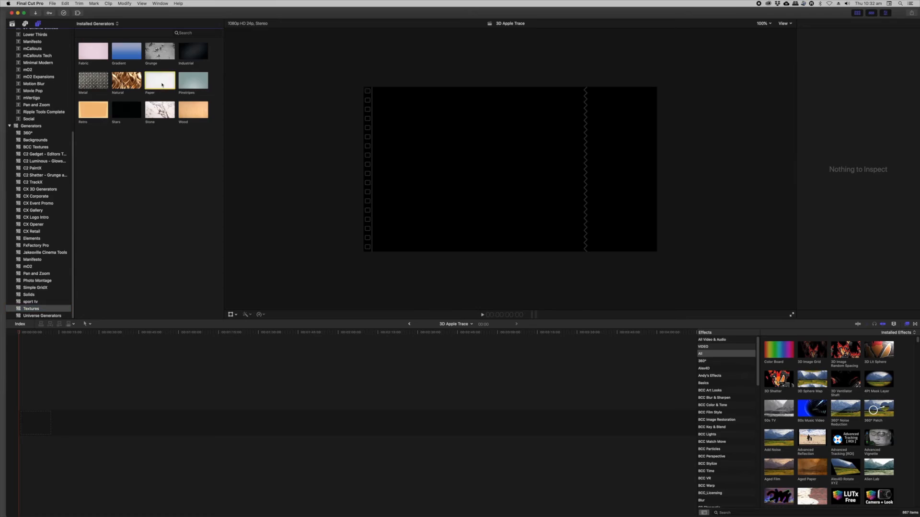
Step: Add the Paper texture to the empty timeline and set the 3D generator's object source to Apple
{"action": "left_click_drag", "start_coordinate": [162, 84], "coordinate": [26, 425]}
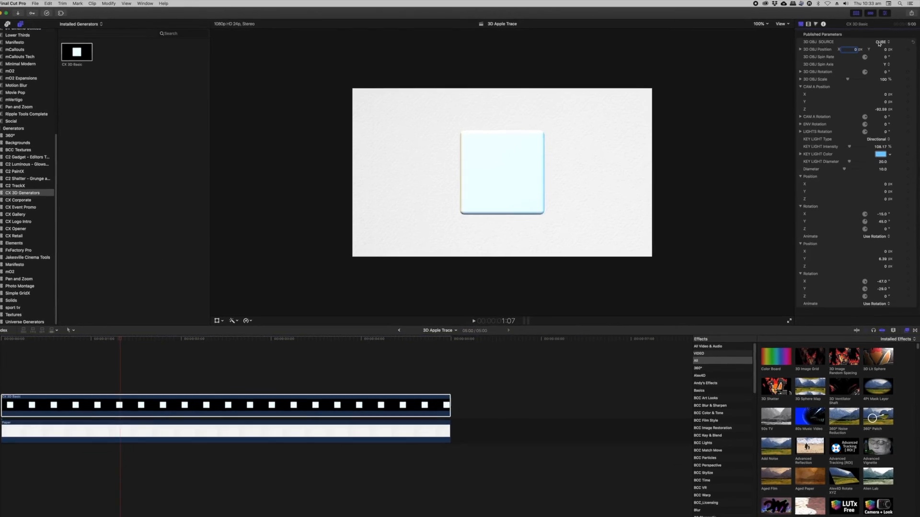
{"action": "left_click", "coordinate": [881, 42]}
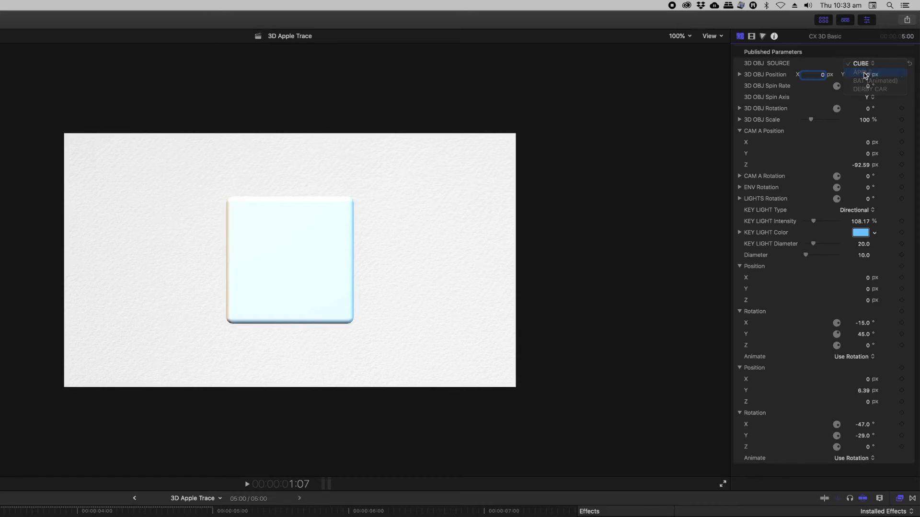
{"action": "left_click", "coordinate": [866, 74]}
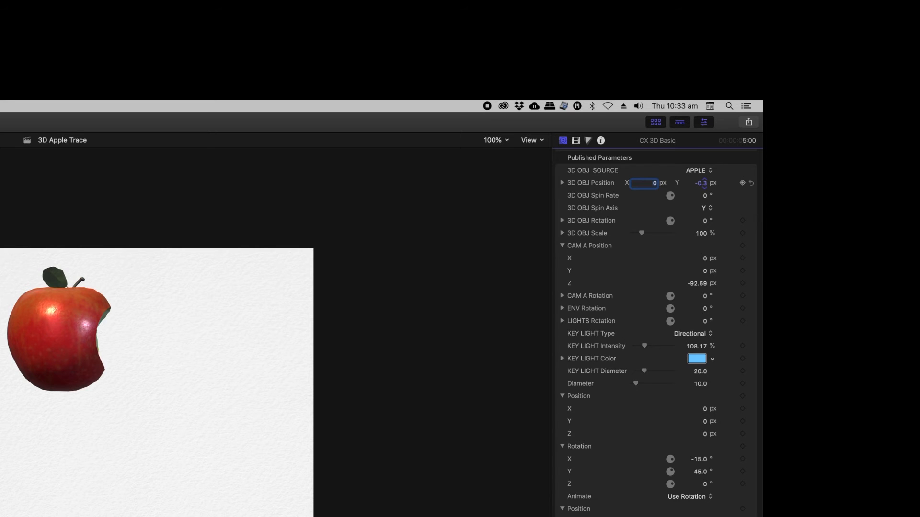
Step: Lower the apple to a 3D OBJ Position Y of about -11.9 px and expand its position values
{"action": "left_click_drag", "start_coordinate": [865, 75], "coordinate": [868, 74]}
{"action": "left_click_drag", "start_coordinate": [704, 182], "coordinate": [704, 183]}
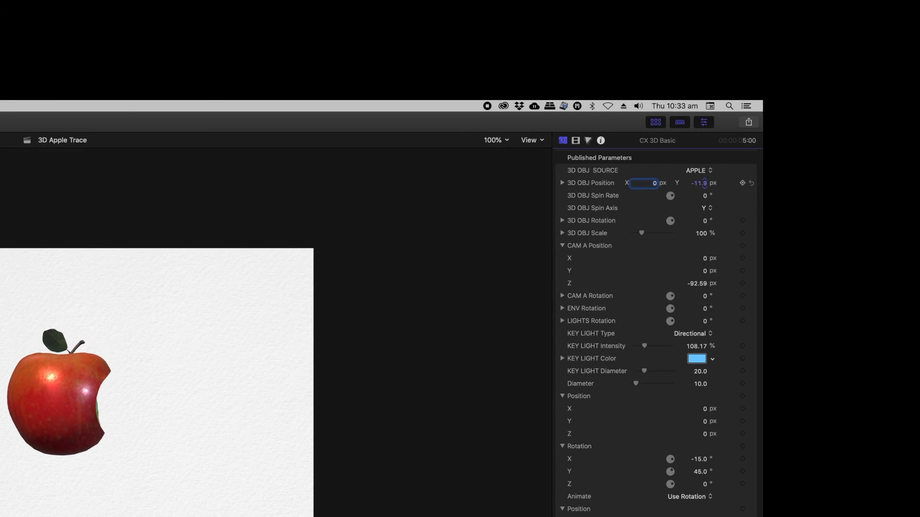
{"action": "left_click", "coordinate": [563, 184]}
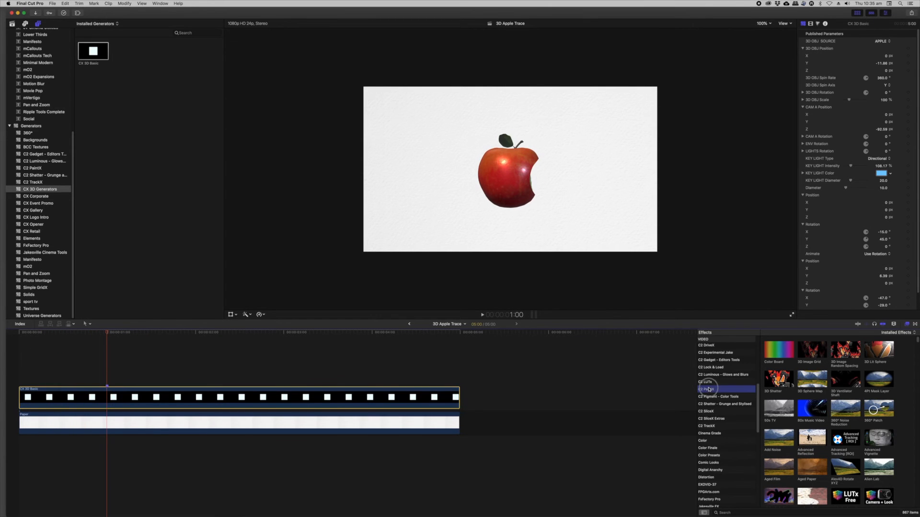
Step: Apply a C2 PaintX effect to the apple clip and trace the apple's outer outline in red, starting at frame 1:00
{"action": "left_click", "coordinate": [706, 389]}
{"action": "left_click", "coordinate": [810, 357]}
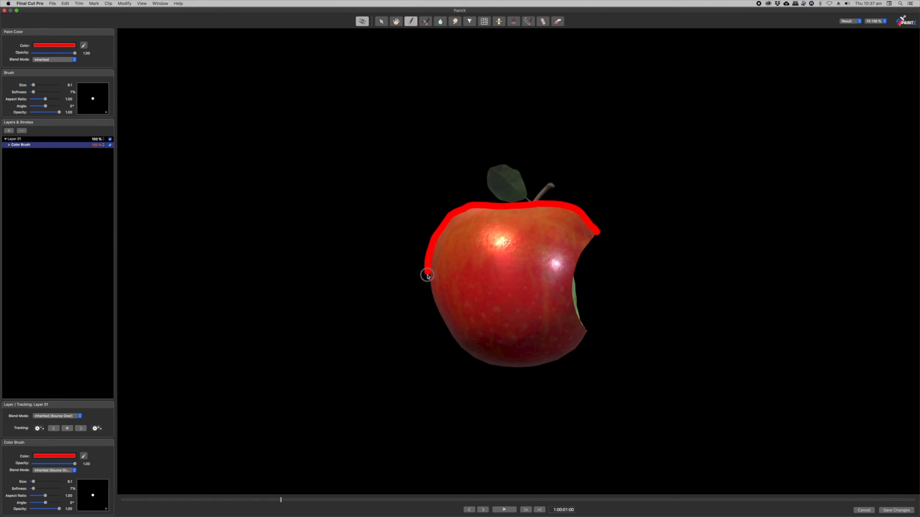
{"action": "mouse_move", "coordinate": [427, 268]}
{"action": "left_mouse_down"}
{"action": "mouse_move", "coordinate": [441, 315]}
{"action": "mouse_move", "coordinate": [495, 368]}
{"action": "left_mouse_up"}
{"action": "left_click_drag", "start_coordinate": [587, 336], "coordinate": [456, 208]}
Step: Trace the rotating apple's outer outline in red on the following frames, one frame at a time
{"action": "key", "text": "Right"}
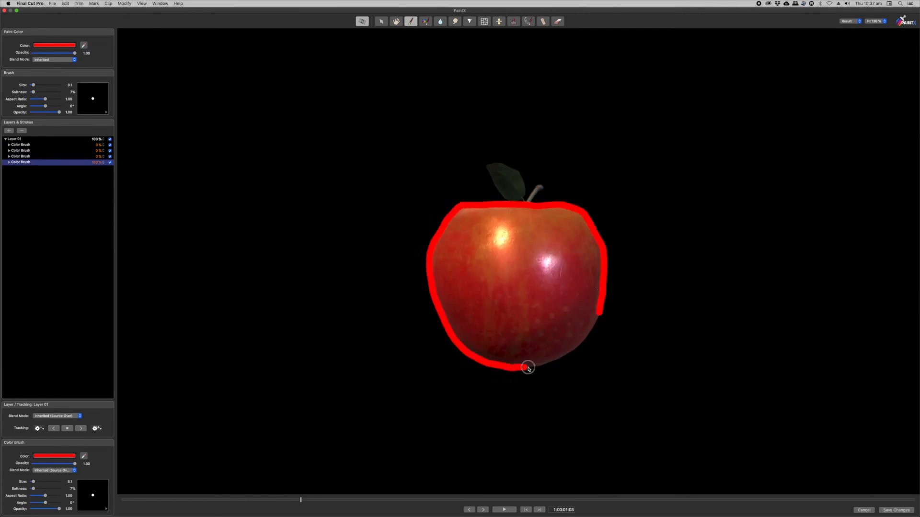
{"action": "key", "text": "Right"}
{"action": "left_click_drag", "start_coordinate": [517, 200], "coordinate": [571, 353]}
{"action": "key", "text": "Right"}
{"action": "left_click_drag", "start_coordinate": [445, 324], "coordinate": [503, 209]}
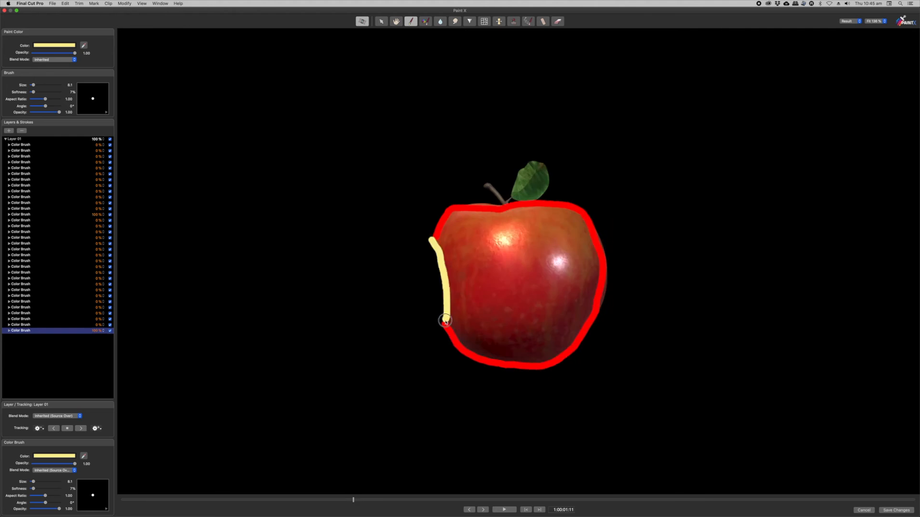
Step: Trace the edge of the apple's bite in pale yellow frame by frame as the bitten side turns into view
{"action": "key", "text": "Right"}
{"action": "mouse_move", "coordinate": [438, 238]}
{"action": "left_mouse_down"}
{"action": "mouse_move", "coordinate": [508, 237]}
{"action": "mouse_move", "coordinate": [571, 268]}
{"action": "mouse_move", "coordinate": [524, 331]}
{"action": "left_mouse_up"}
{"action": "key", "text": "Right"}
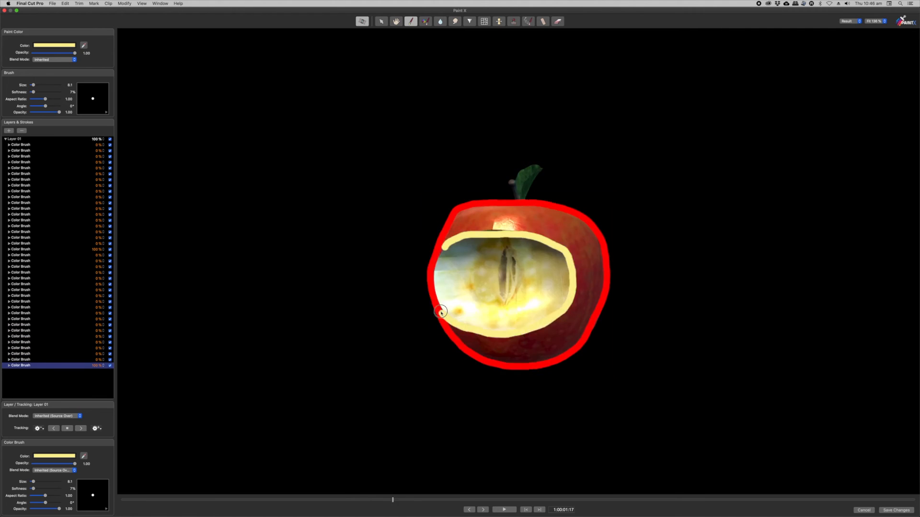
{"action": "key", "text": "Right"}
{"action": "left_click_drag", "start_coordinate": [469, 256], "coordinate": [462, 293]}
{"action": "key", "text": "Right"}
{"action": "left_click_drag", "start_coordinate": [589, 232], "coordinate": [502, 278]}
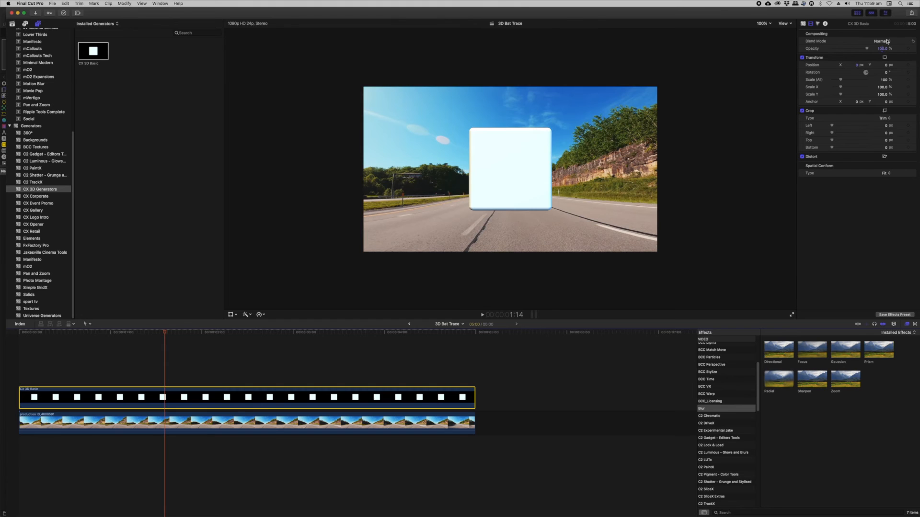
Step: Set the CX 3D Basic generator's object source to BAT (Animated) in the 3D Bat Trace project
{"action": "left_click", "coordinate": [804, 24]}
{"action": "left_click", "coordinate": [881, 41]}
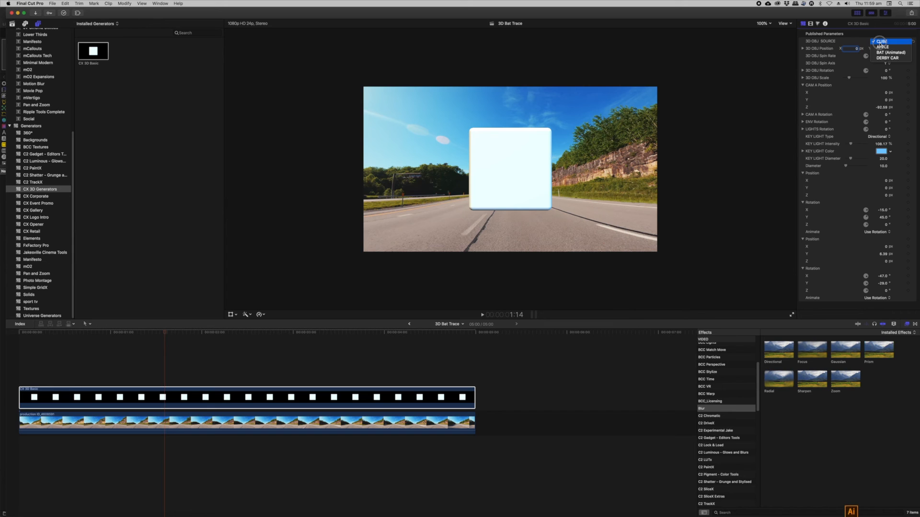
{"action": "left_click", "coordinate": [885, 53]}
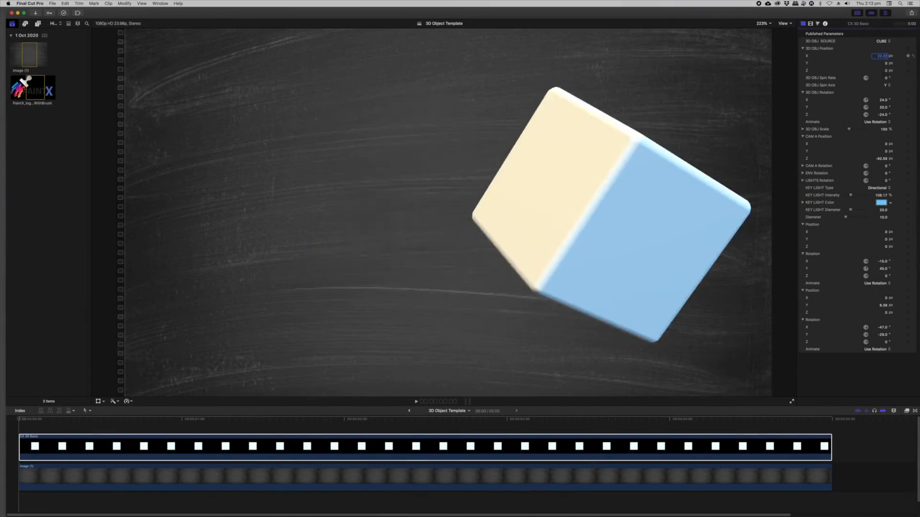
Step: Enlarge the cube's 3D OBJ Scale over the chalkboard background and move the playhead further along the timeline
{"action": "left_click", "coordinate": [822, 130]}
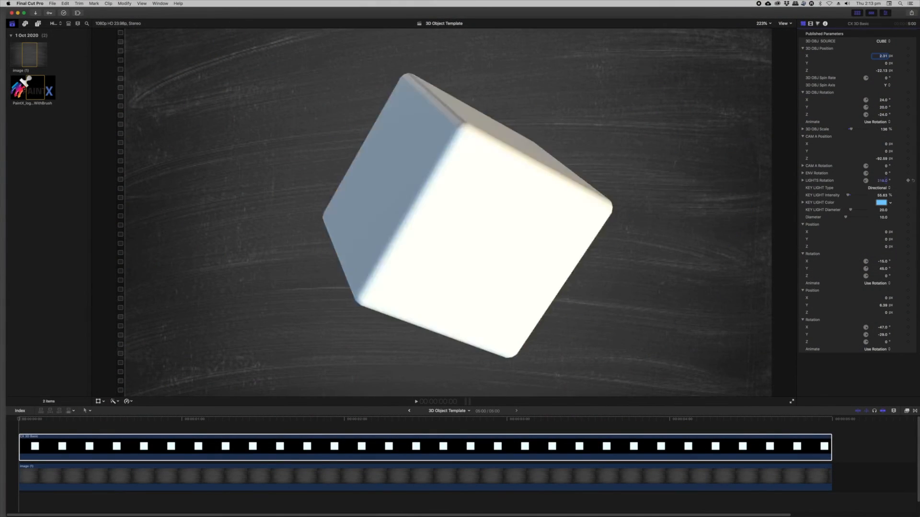
{"action": "left_click", "coordinate": [359, 417]}
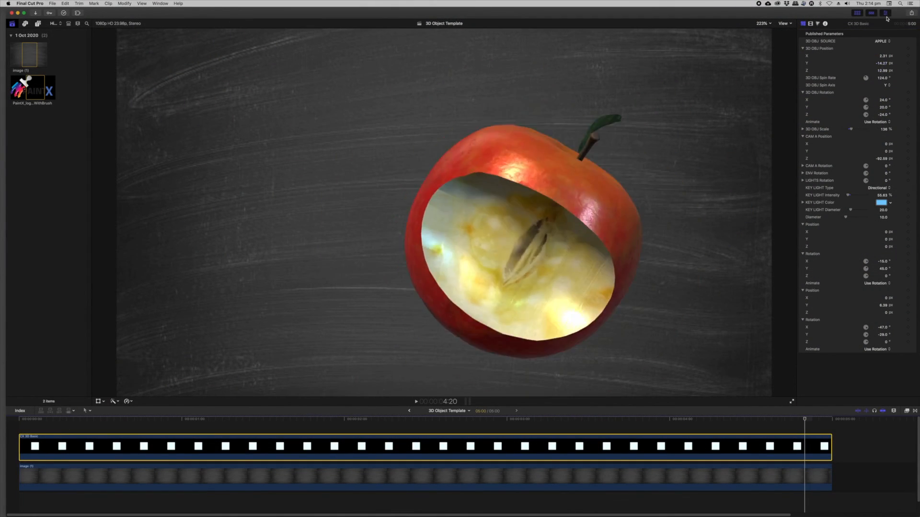